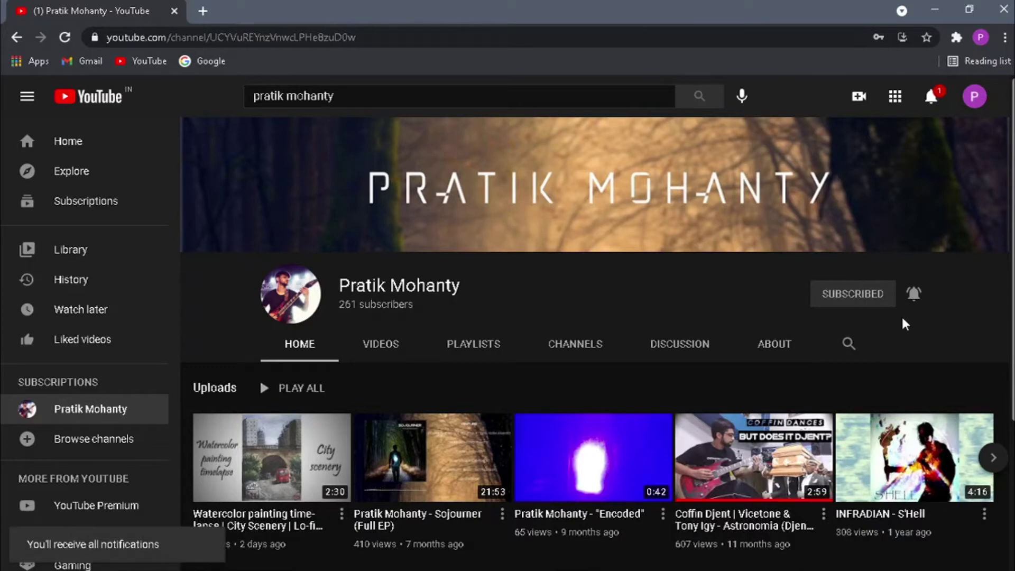
Switch from the browser to REAPER and open its audio device preferences.
left_click(930, 10)
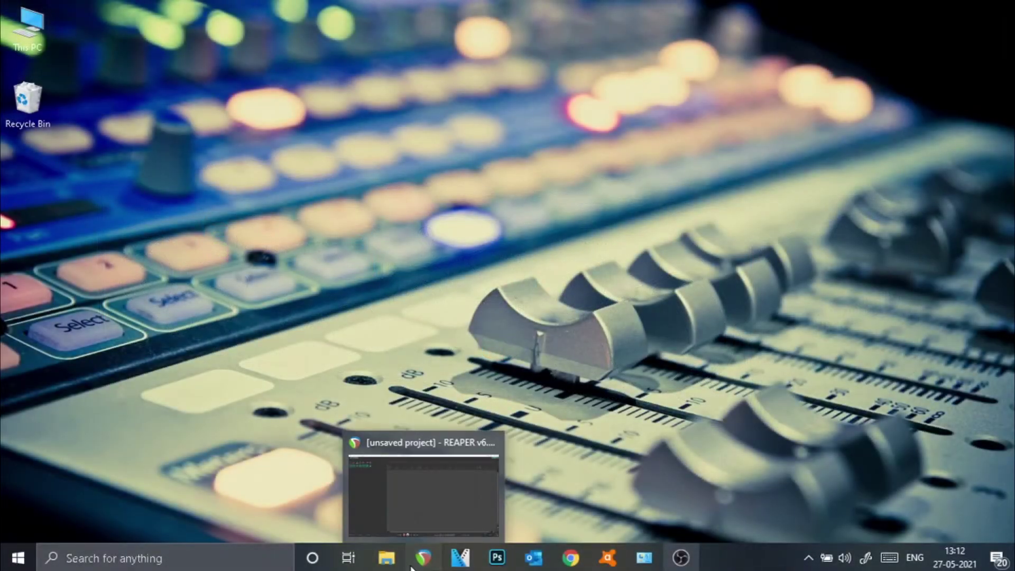
left_click(412, 564)
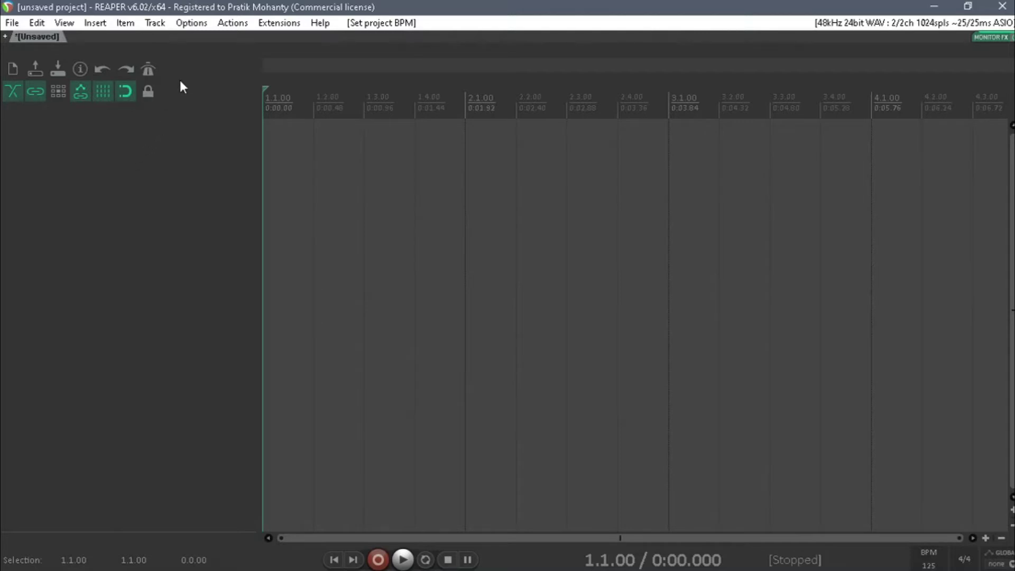
left_click(193, 24)
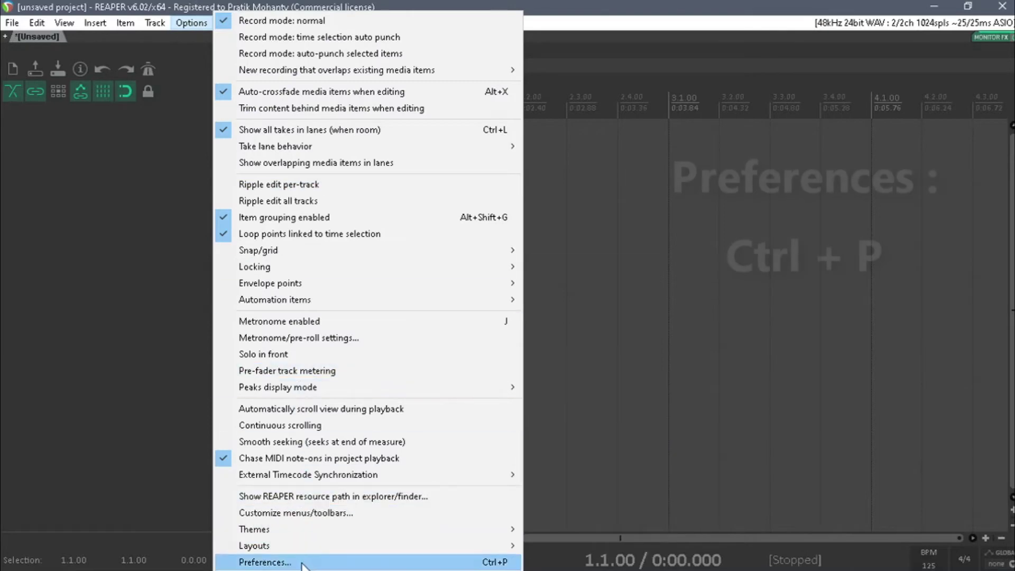
left_click(499, 562)
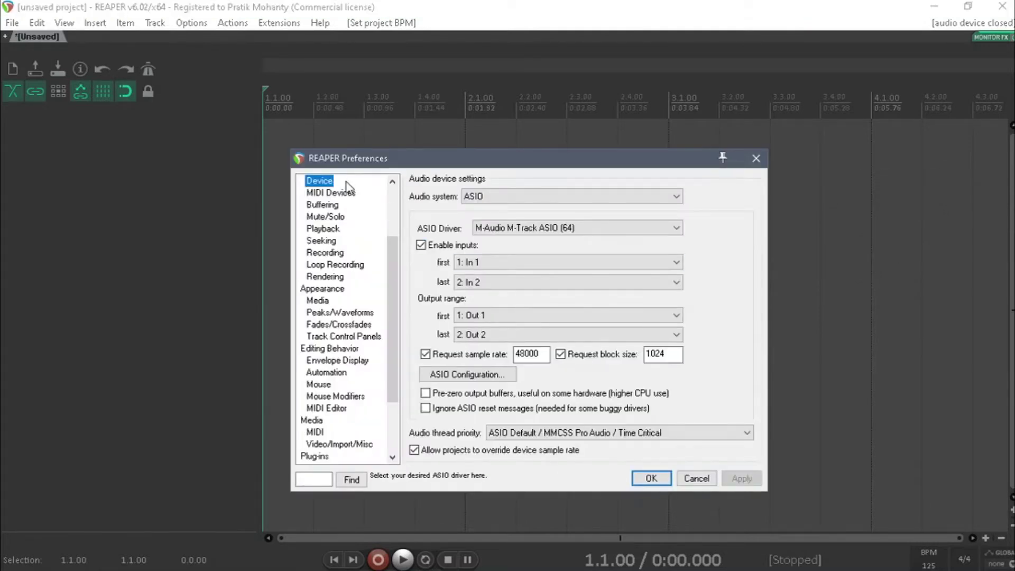
Choose ASIO as the audio system with the M-Audio M-Track ASIO (64) driver.
left_click(527, 198)
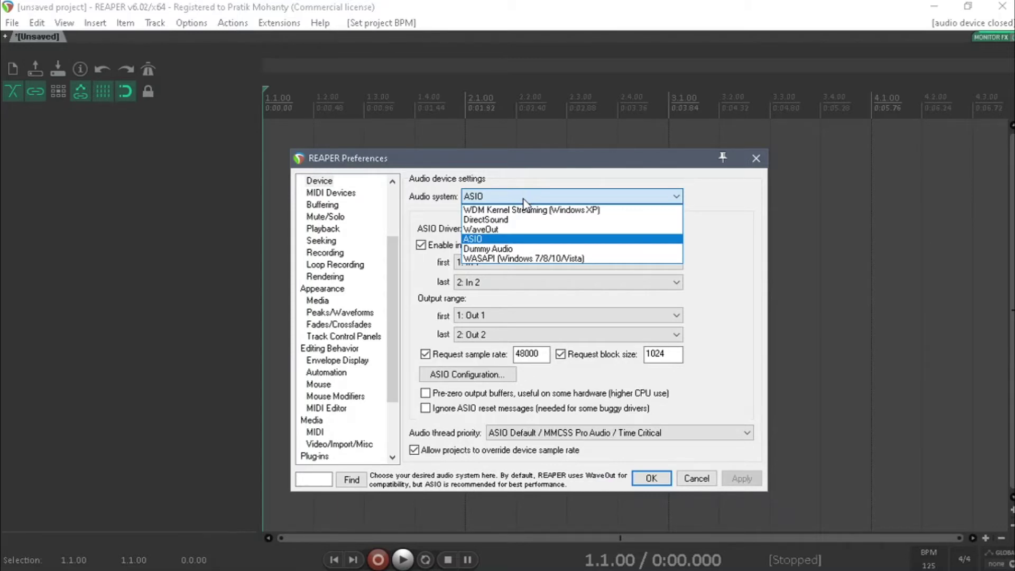
left_click(539, 237)
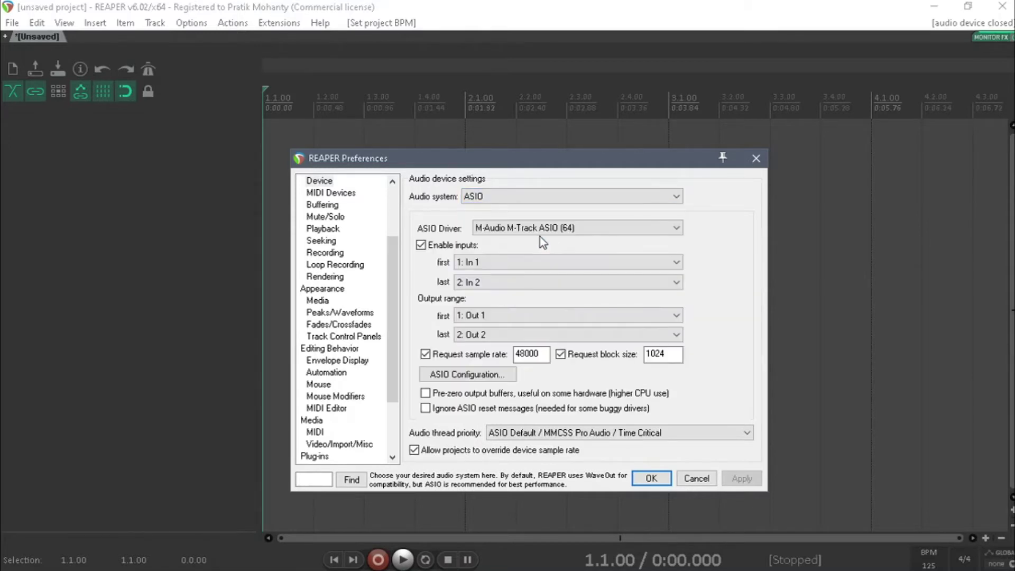
left_click(503, 227)
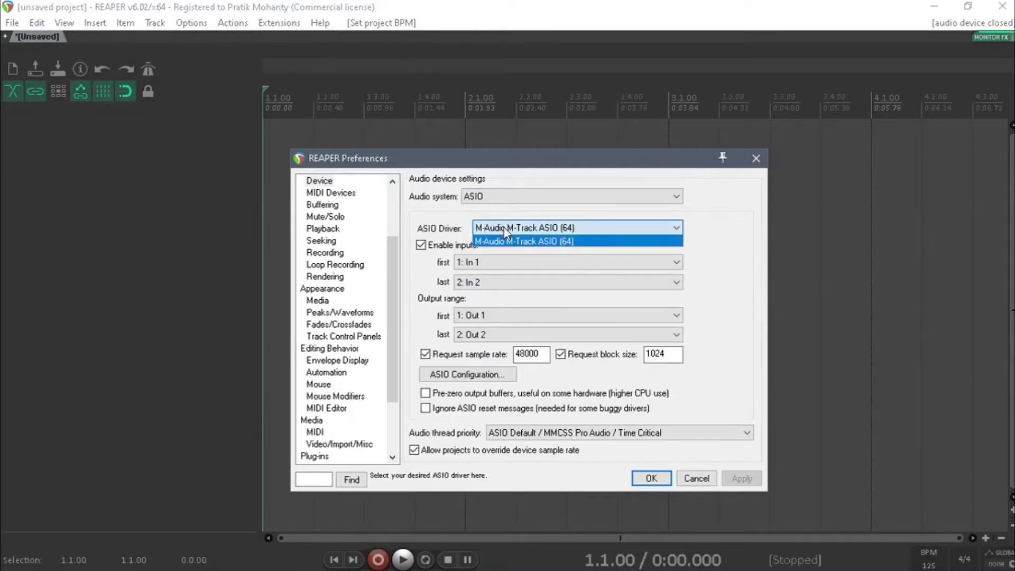
left_click(523, 249)
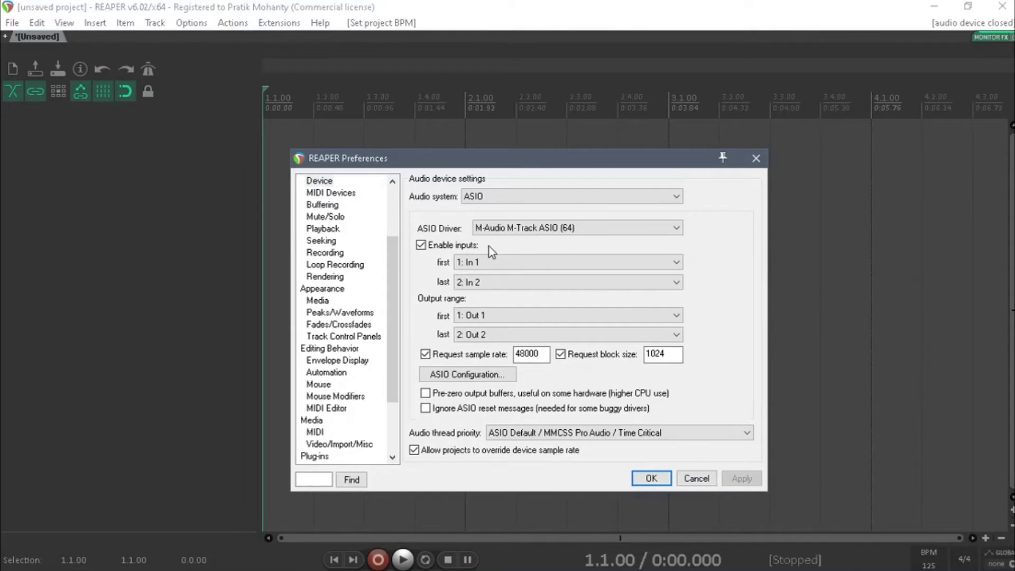
mouse_move(423, 248)
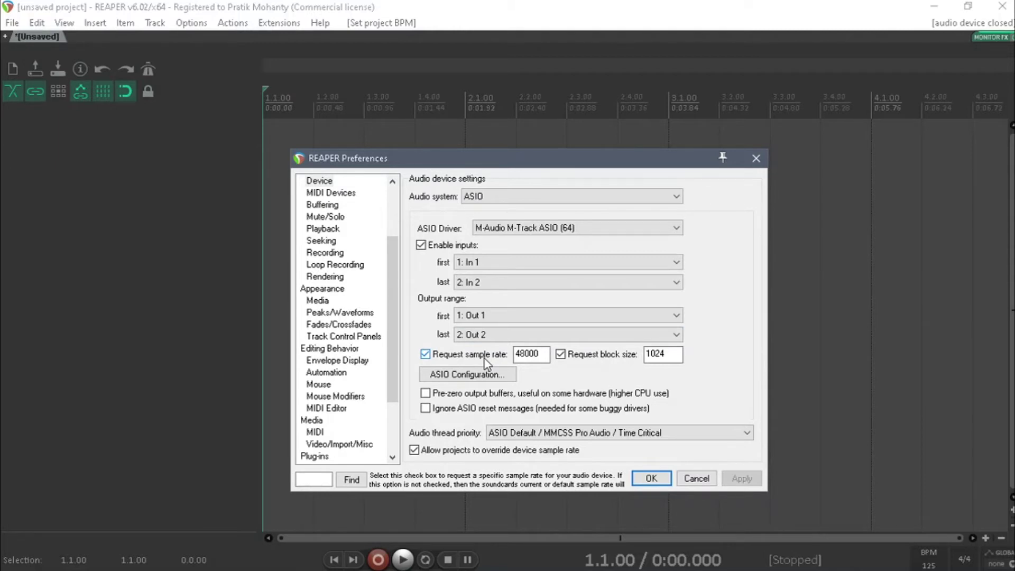
Try 44100 as the requested sample rate and restore it to 48000.
left_click(542, 354)
left_click_drag(542, 354, 520, 360)
type("44100")
left_click_drag(541, 353, 513, 355)
type("48000")
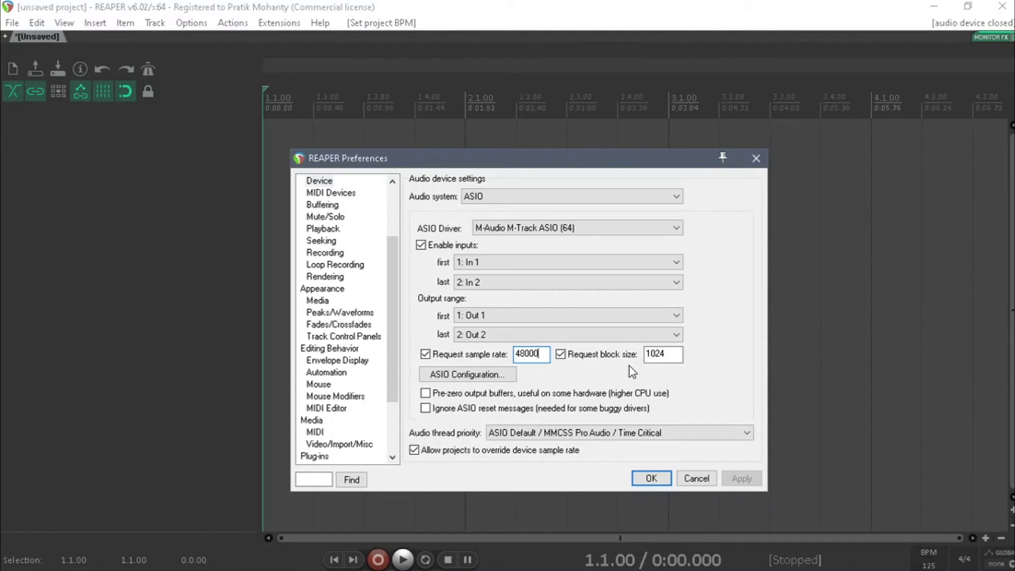
Set the requested block size to 512 and apply the audio device preferences.
left_click(660, 355)
left_click_drag(667, 355, 629, 356)
type("512")
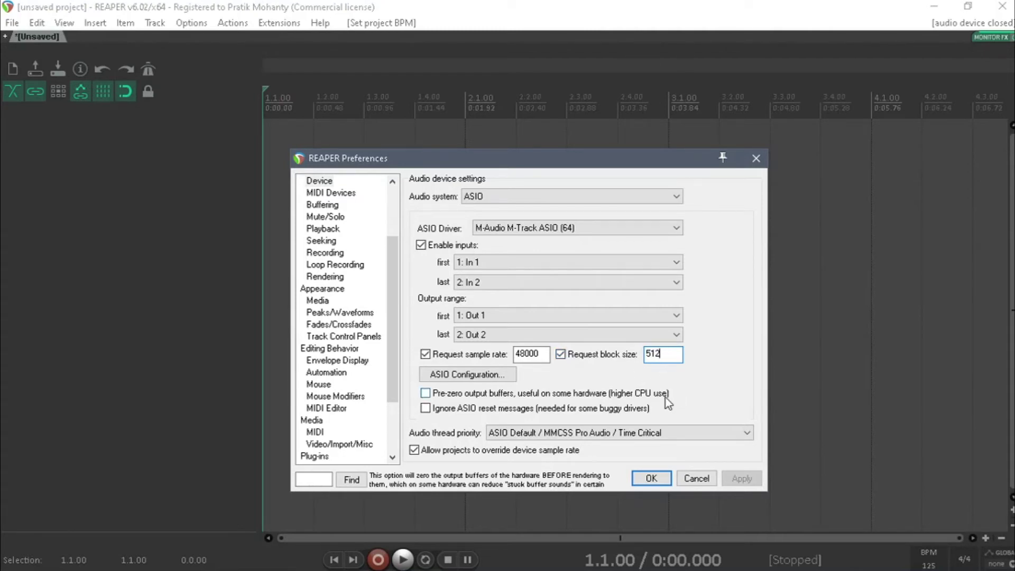
left_click(651, 478)
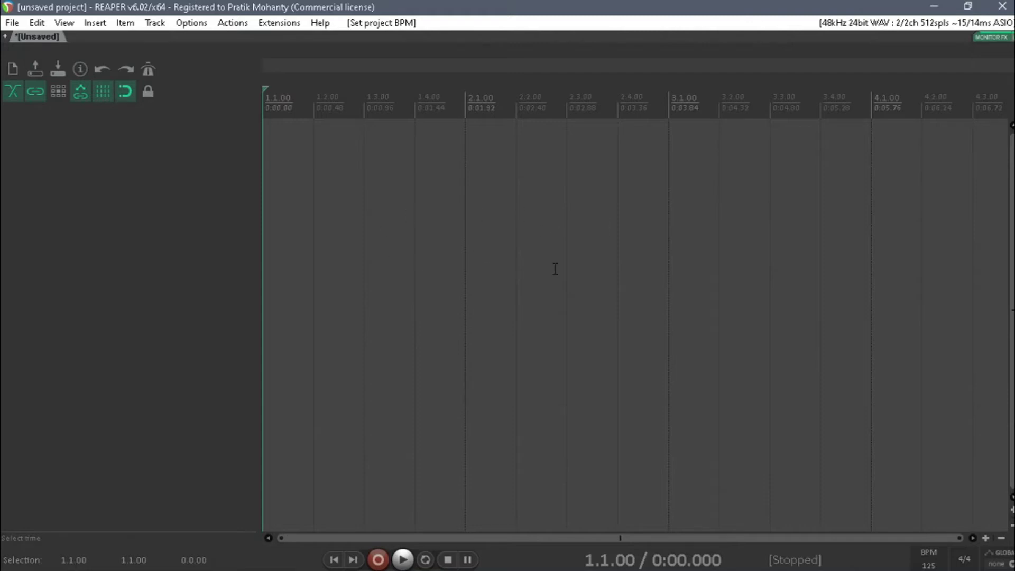
Show the mixer below the arrangement and add two new tracks in the empty track area.
key("ctrl+m")
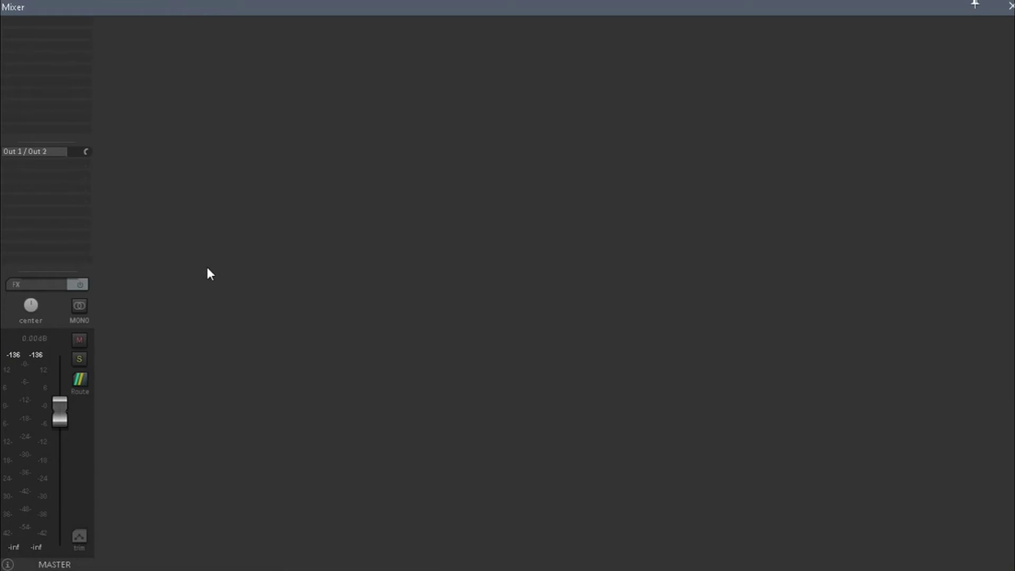
key("ctrl+m")
double_click(158, 178)
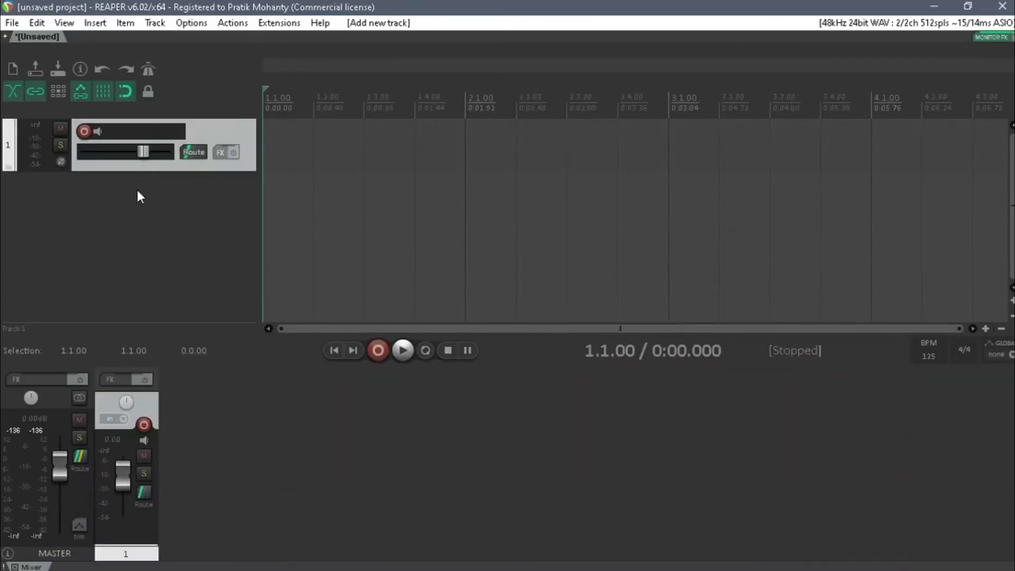
double_click(136, 185)
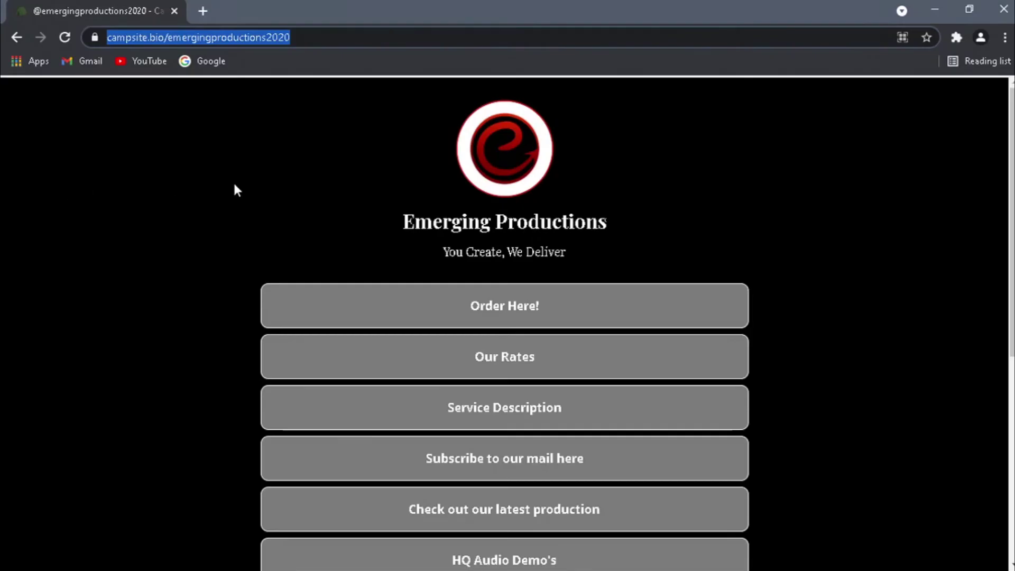
Look through the service and demo links on the Emerging Productions page in the browser.
scroll(273, 197, "down", 3)
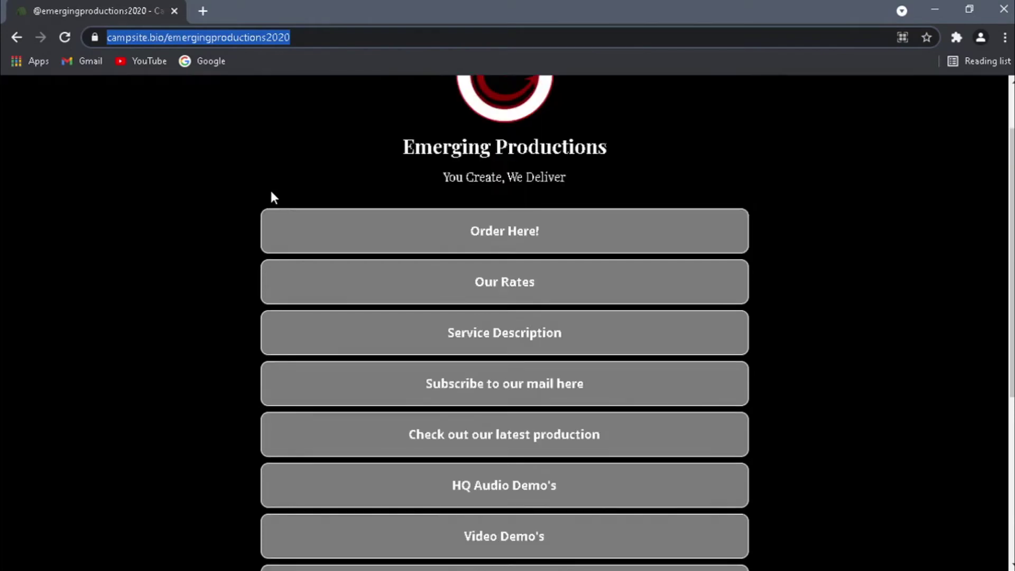
scroll(273, 198, "up", 3)
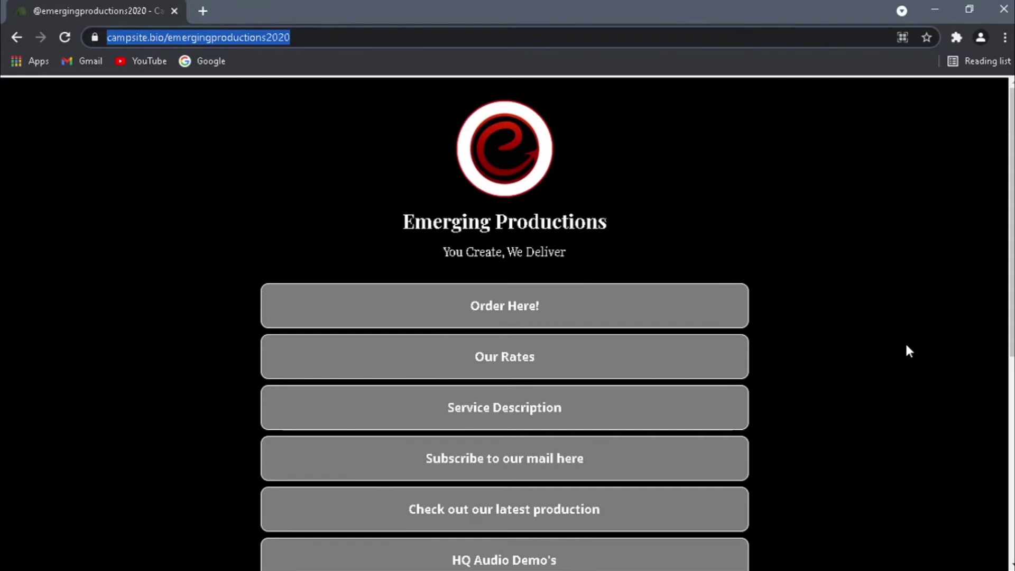
scroll(907, 346, "down", 5)
scroll(906, 347, "up", 3)
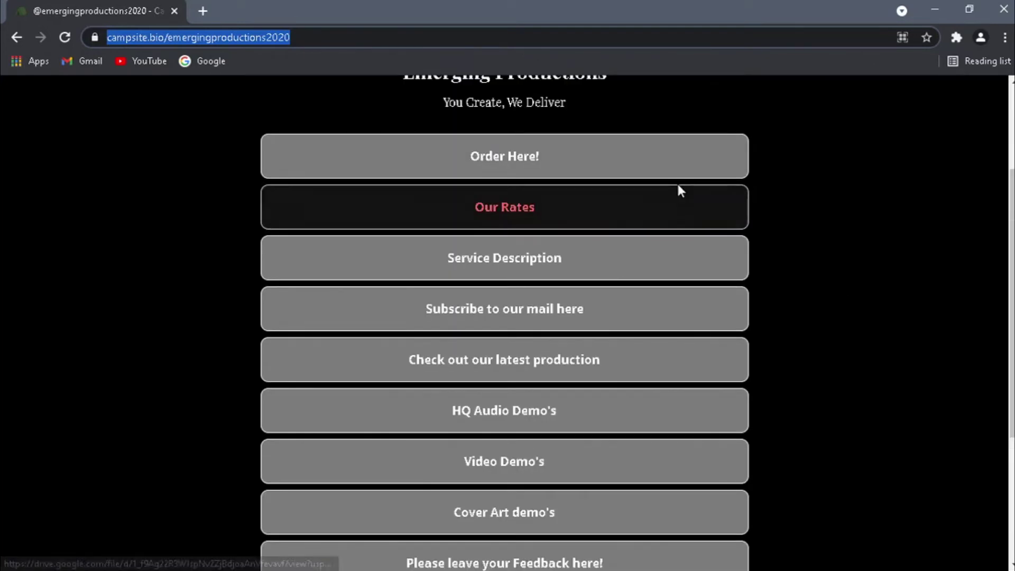
scroll(639, 226, "down", 1)
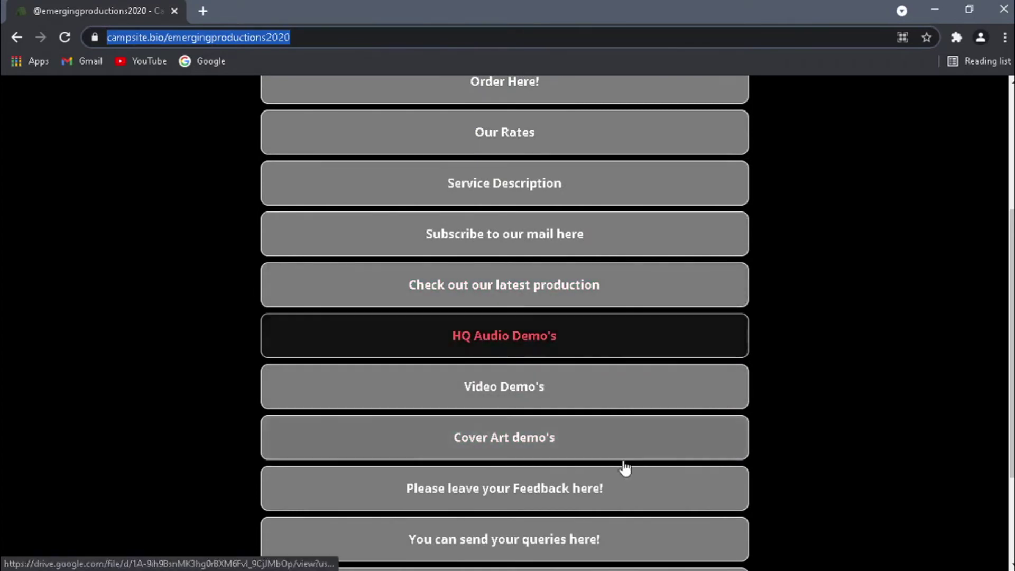
left_click_drag(324, 37, 92, 37)
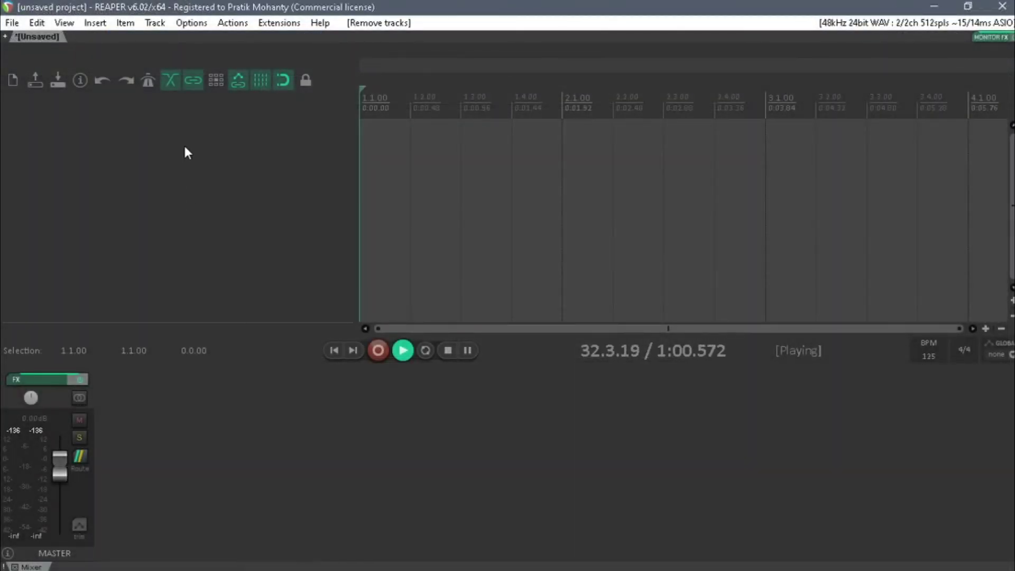
Insert two new tracks into the empty REAPER project.
key("ctrl+t")
key("ctrl+z")
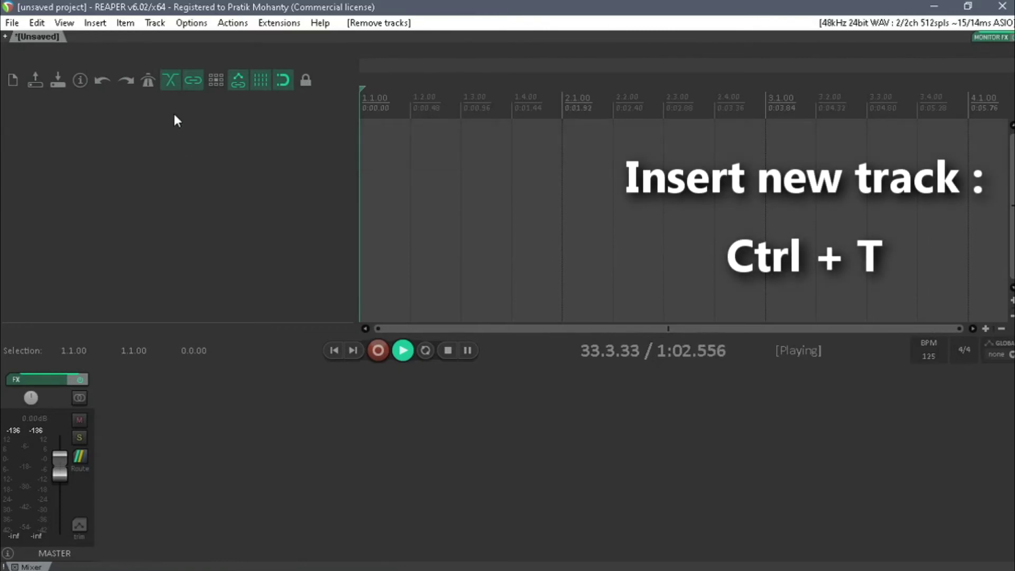
left_click(155, 22)
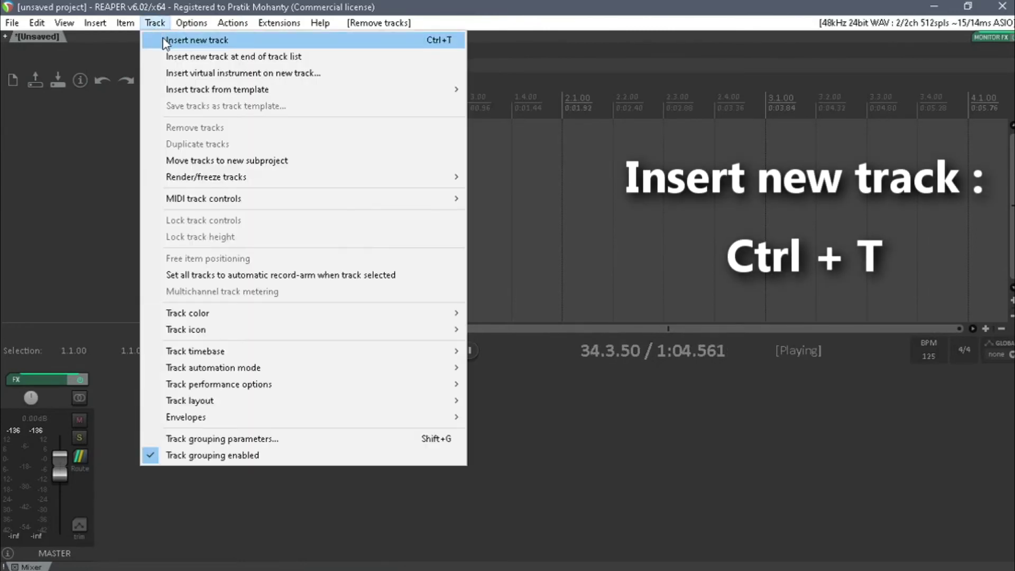
left_click(165, 41)
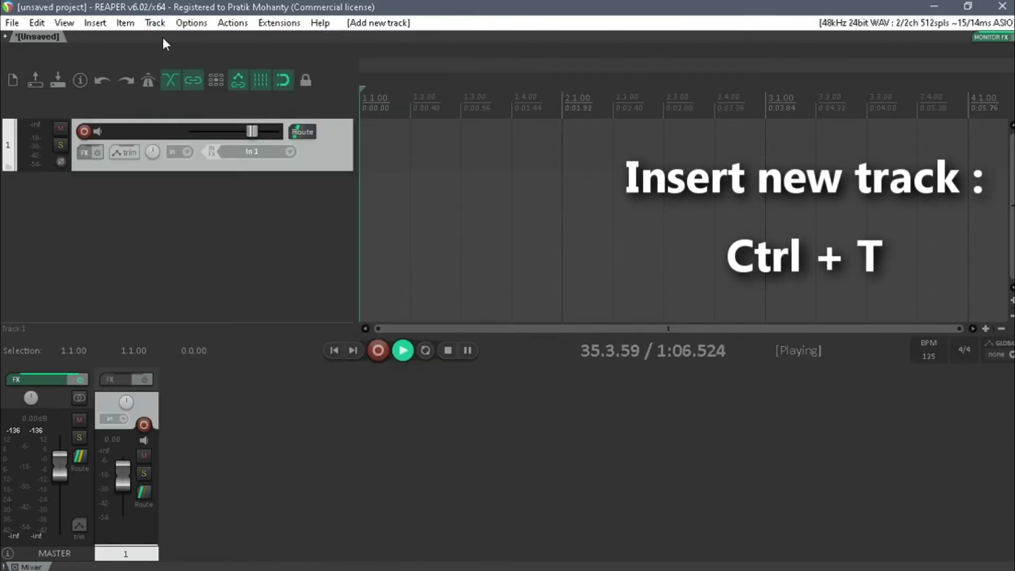
key("ctrl+t")
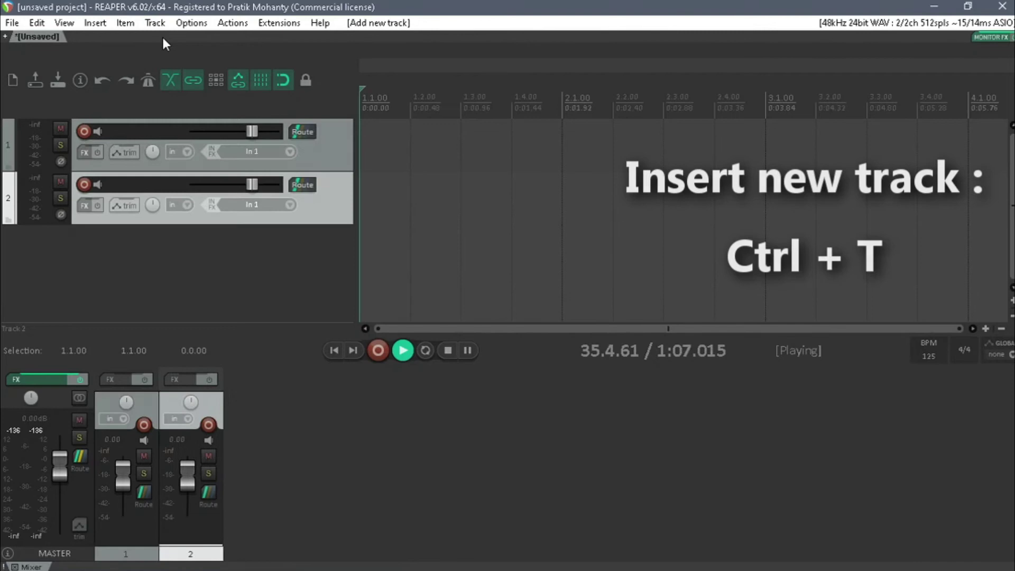
Name the first track Vocals and the second track Guitar.
double_click(128, 131)
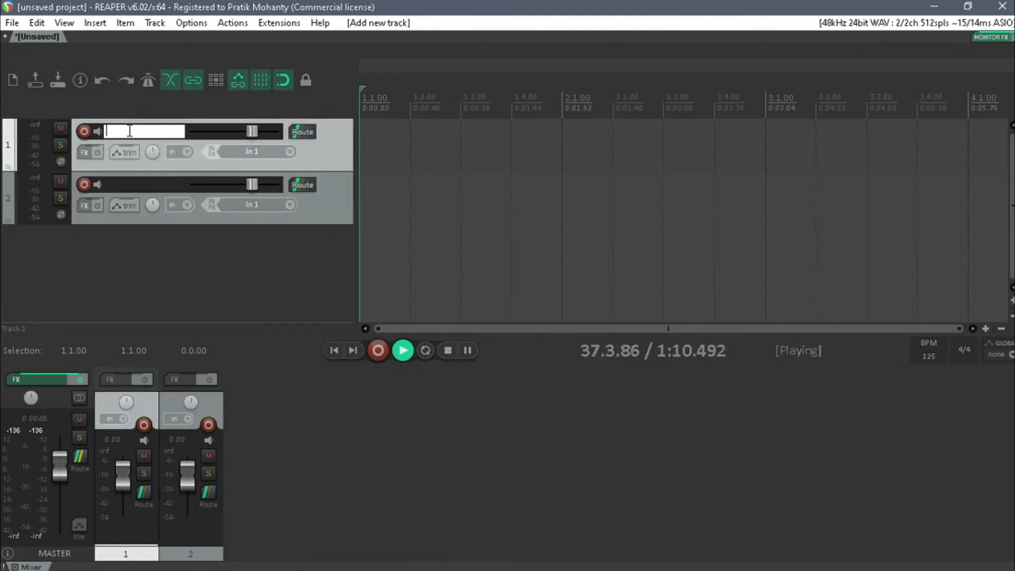
type("Vocals")
key("Return")
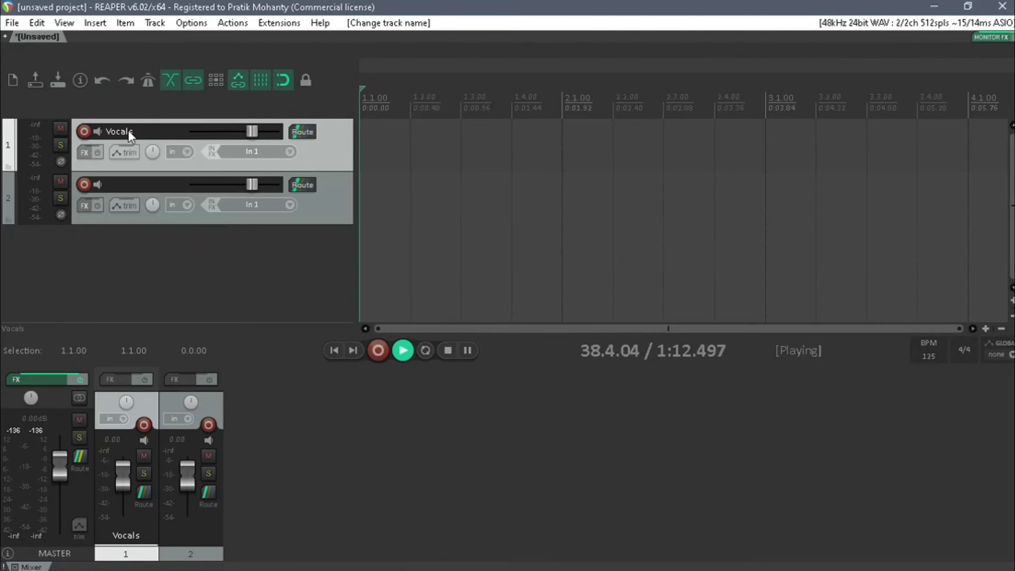
key("Down")
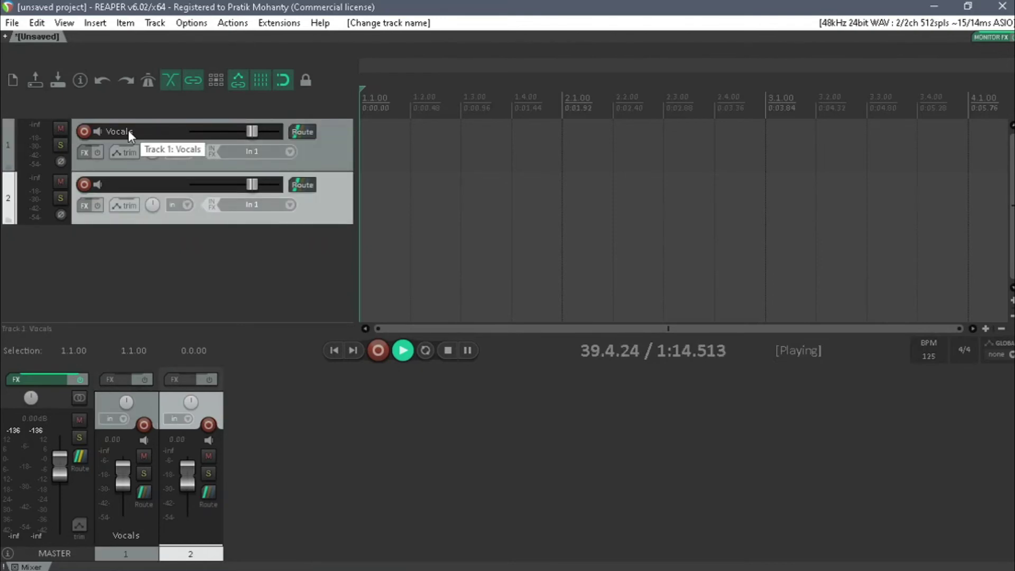
double_click(132, 185)
type("Guitar")
key("Return")
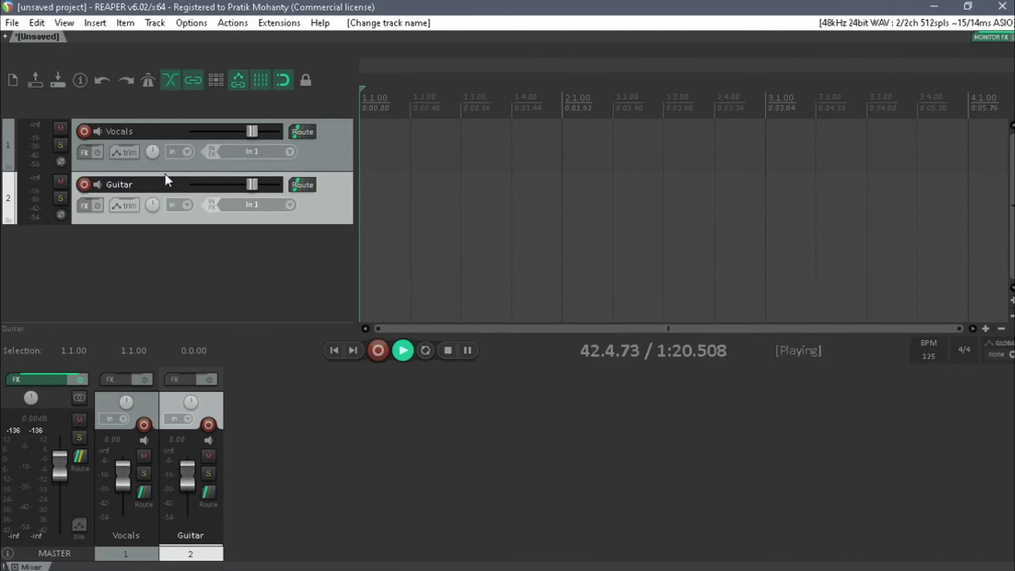
Set the Vocals track to record its audio or MIDI input, using mono input In 2.
left_click(189, 153)
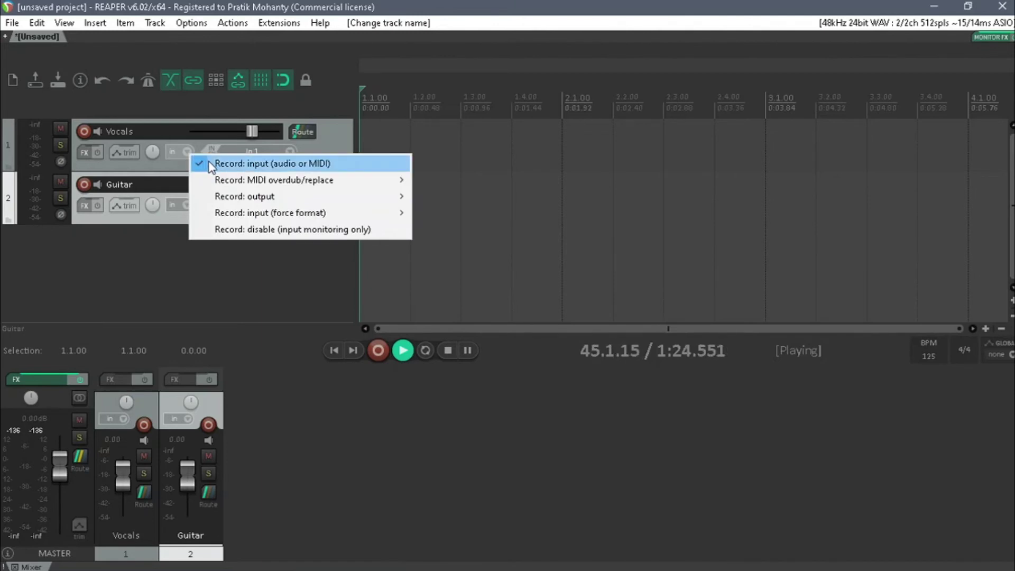
left_click(210, 164)
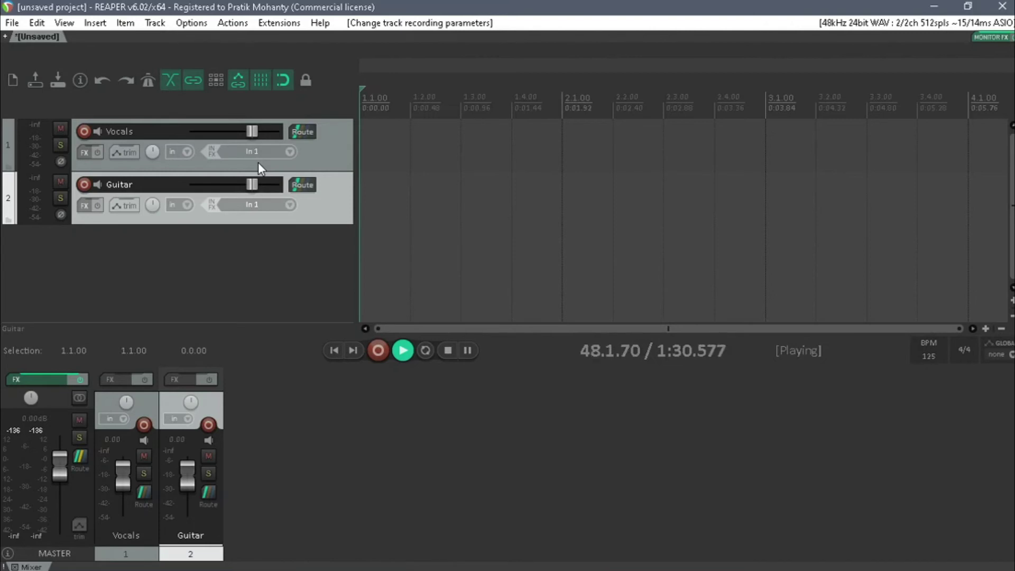
left_click(290, 152)
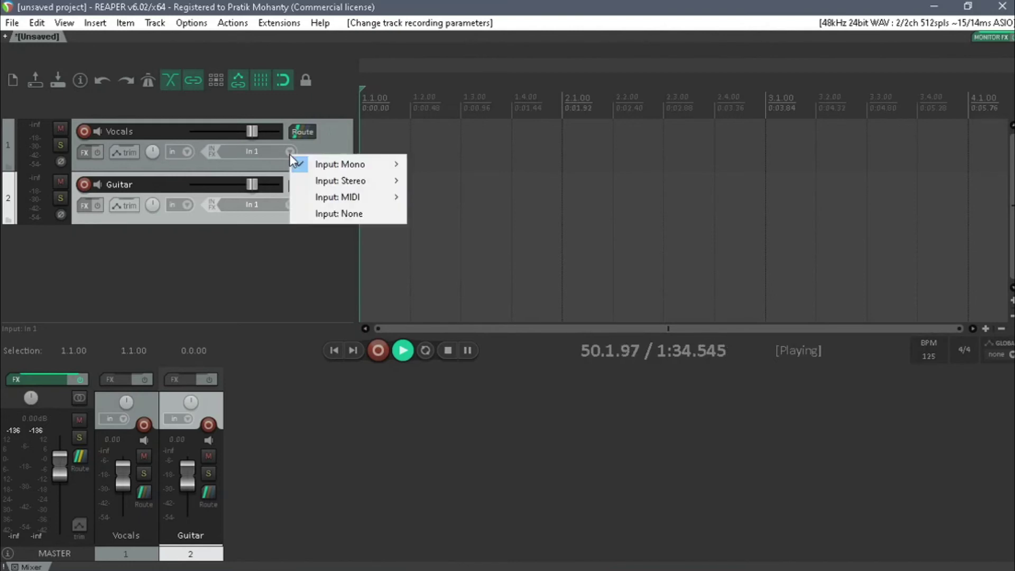
mouse_move(318, 166)
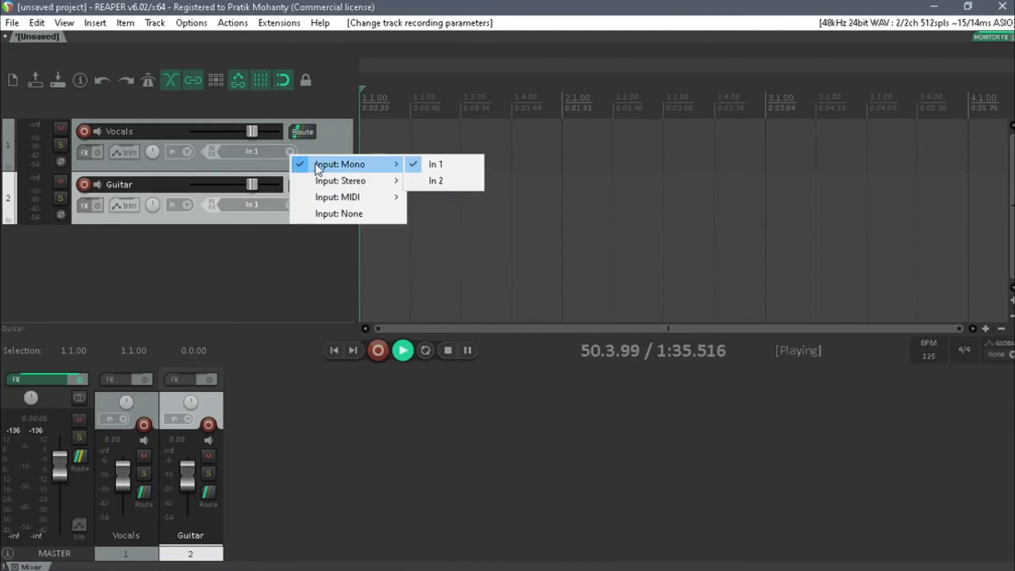
left_click(443, 180)
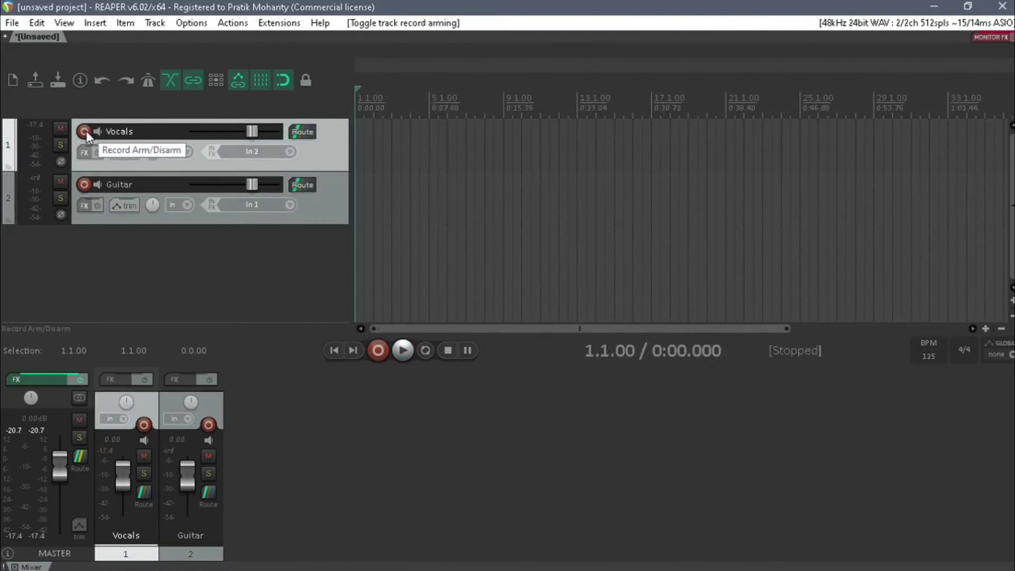
Record a short take on the armed Vocals track, keeping the recorded file, and play it back from the project start.
left_click(86, 131)
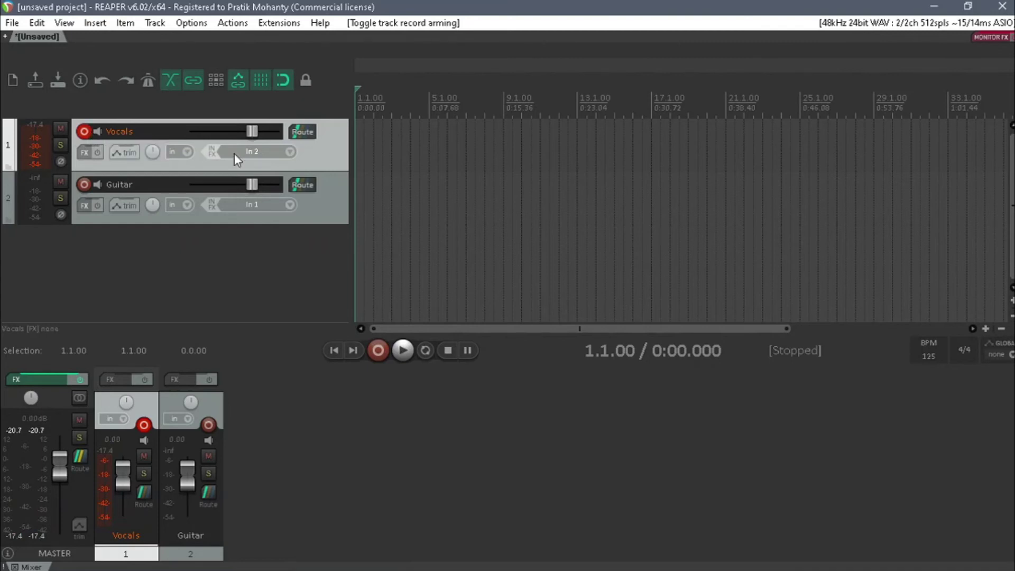
left_click(378, 351)
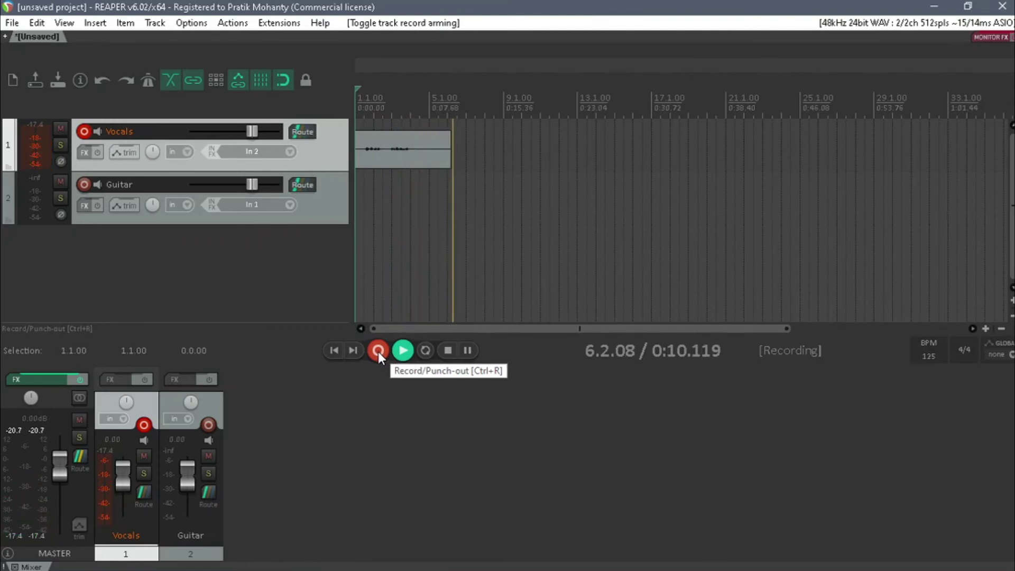
left_click(448, 349)
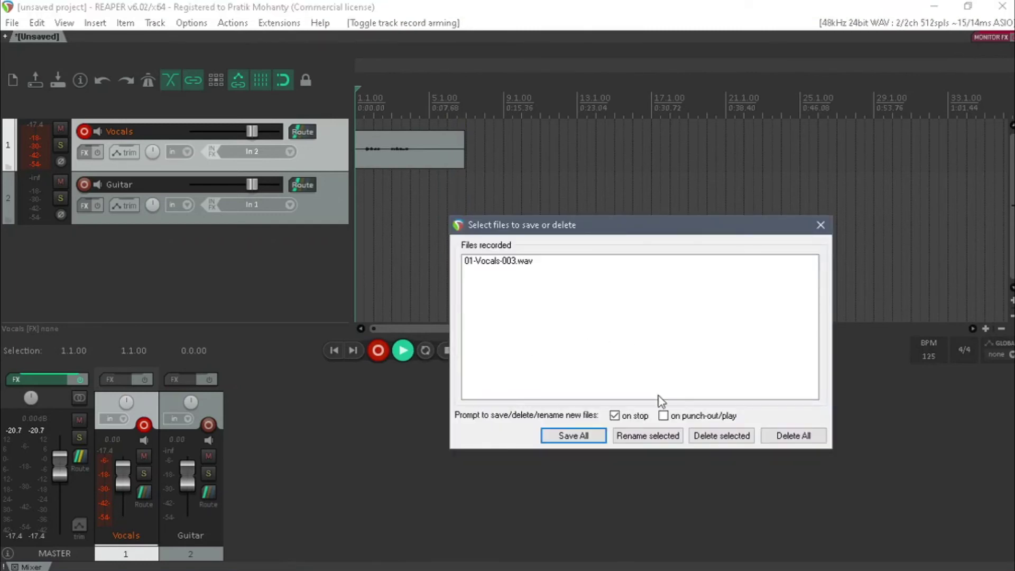
left_click(583, 435)
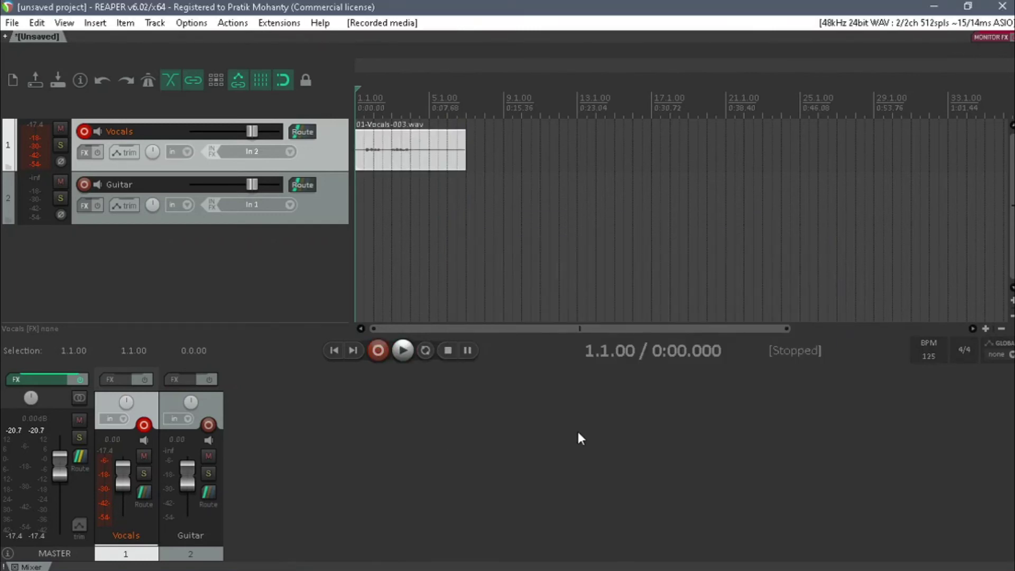
left_click(408, 356)
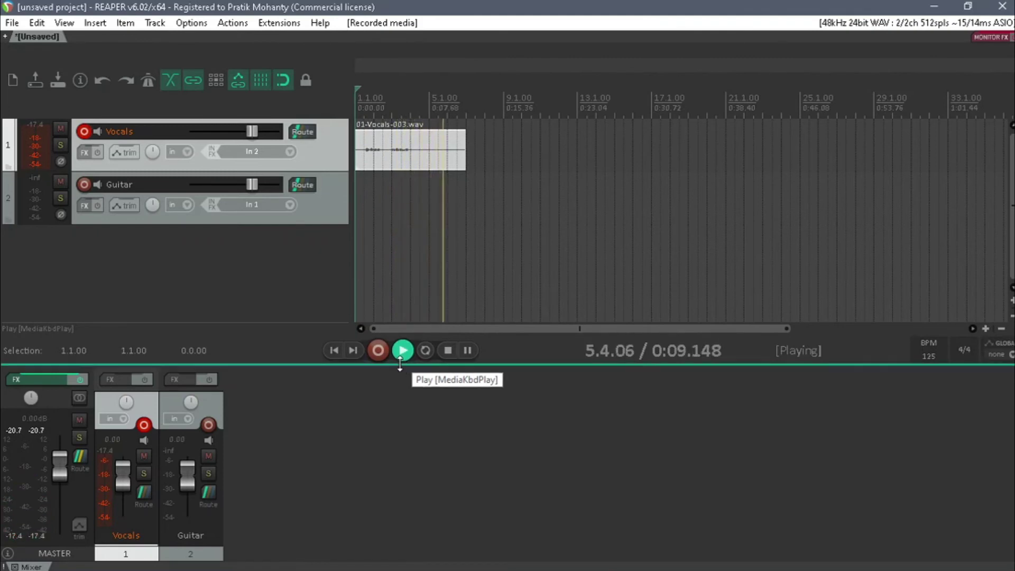
key("space")
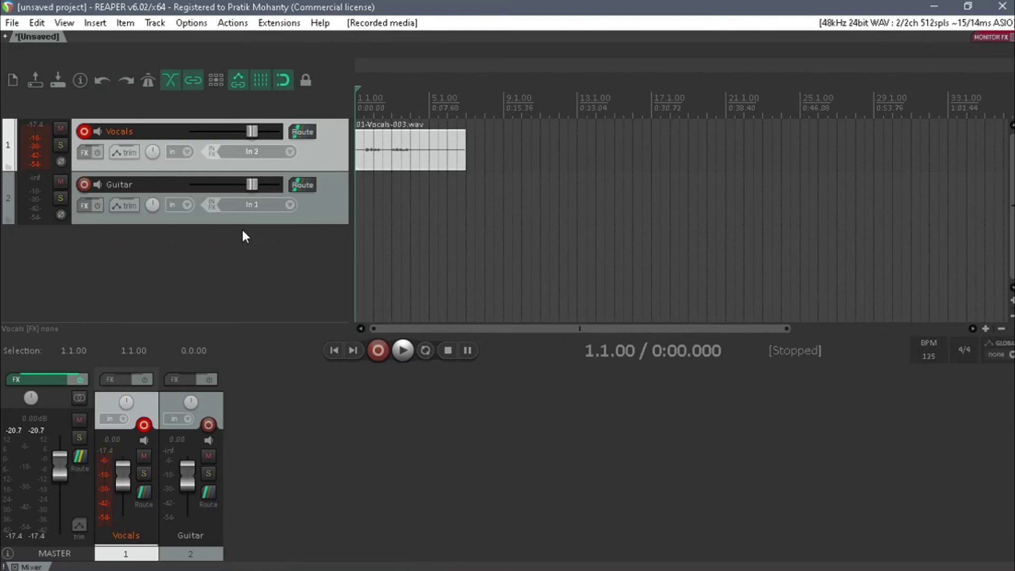
Delete the recorded vocal clip, disarm the Vocals track and return the edit cursor to the project start.
left_click(444, 162)
key("Delete")
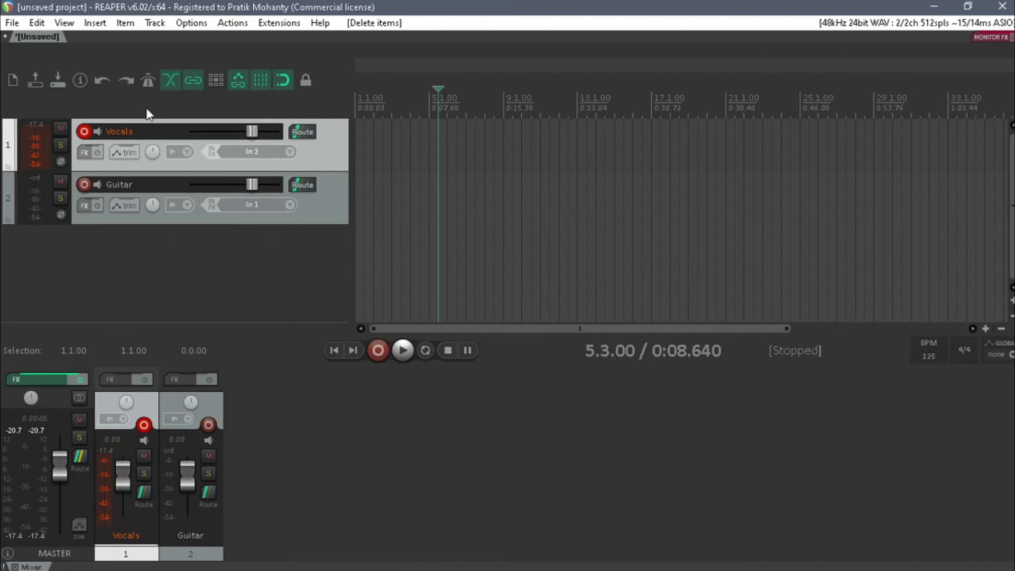
left_click(85, 132)
key("Home")
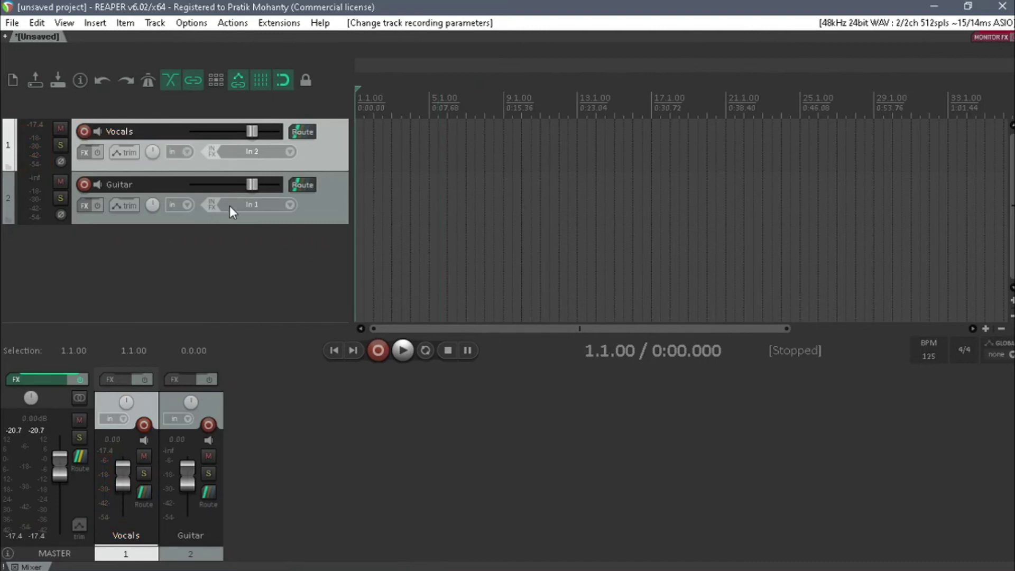
Set the Guitar track's recording input to mono In 1.
left_click(284, 207)
mouse_move(311, 212)
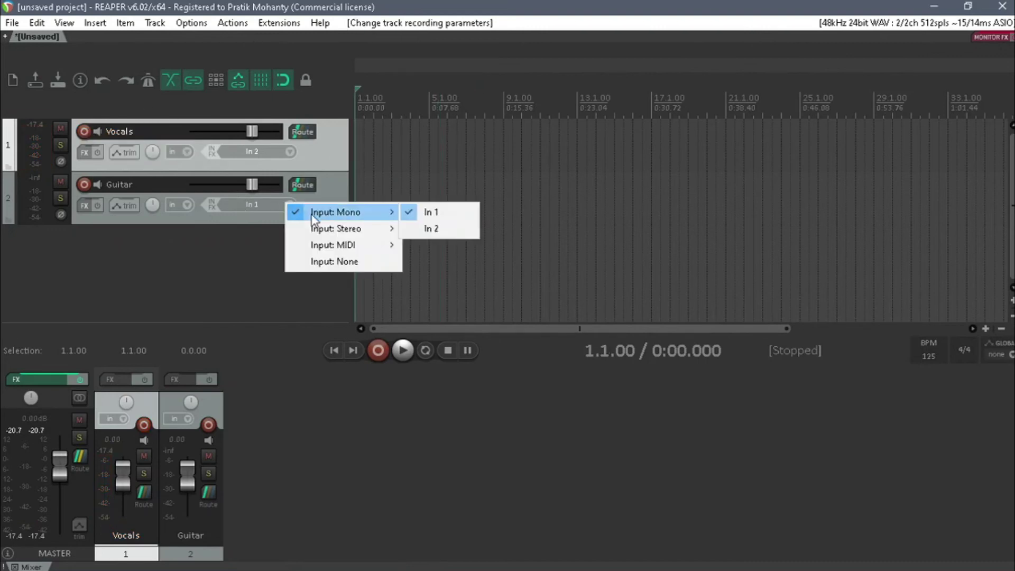
left_click(438, 211)
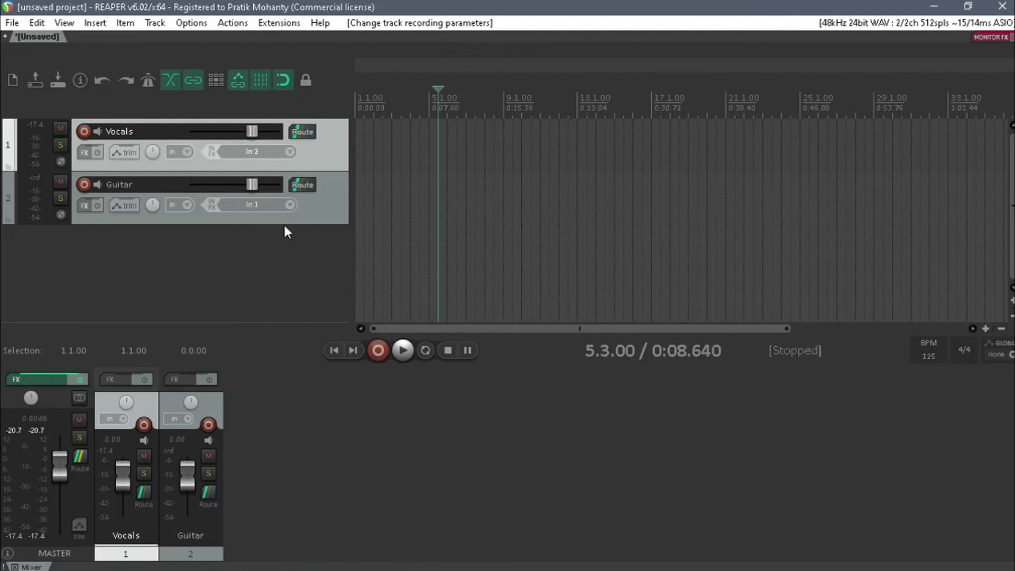
Set the project tempo to 130 BPM and turn on the metronome.
left_click(927, 358)
type("130")
key("Return")
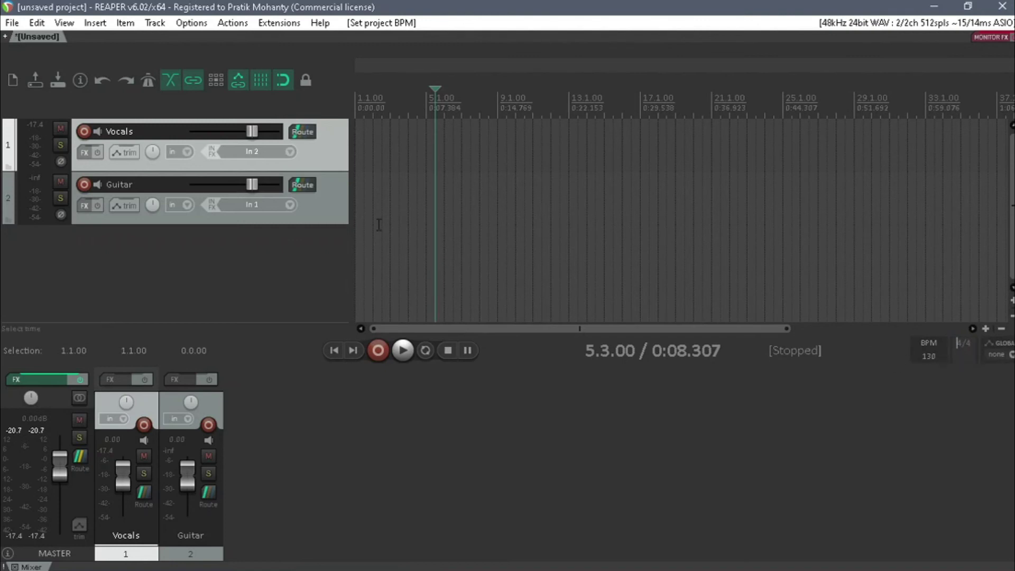
left_click(150, 81)
Record a short take from the project start on the armed Guitar track and save all recorded files.
key("Home")
left_click(83, 184)
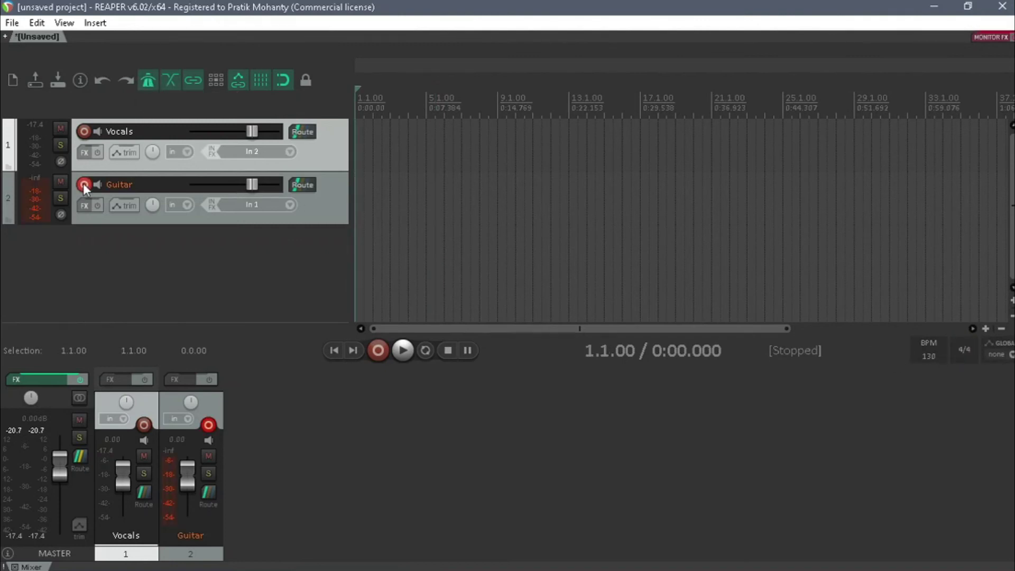
key("ctrl+r")
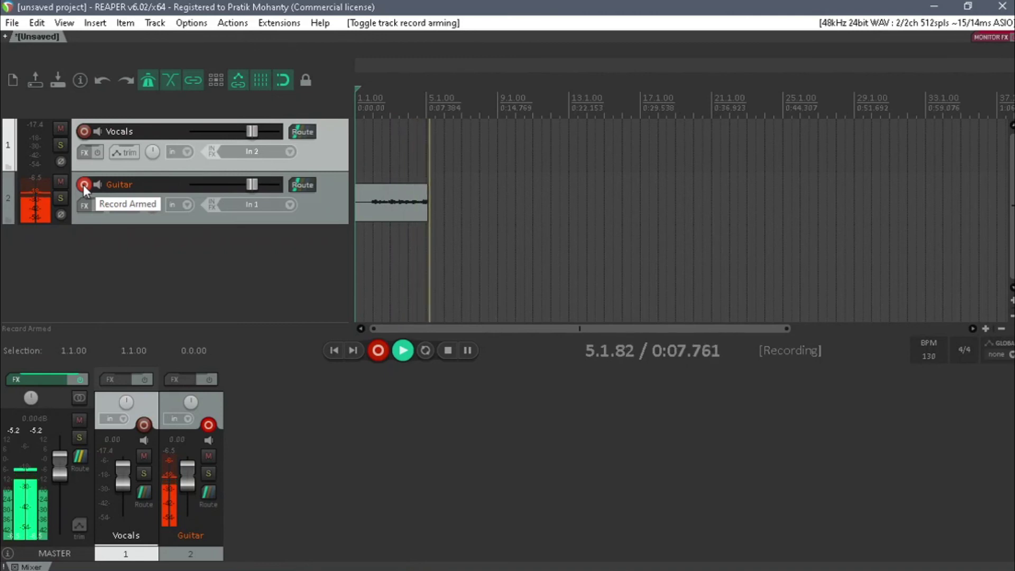
key("space")
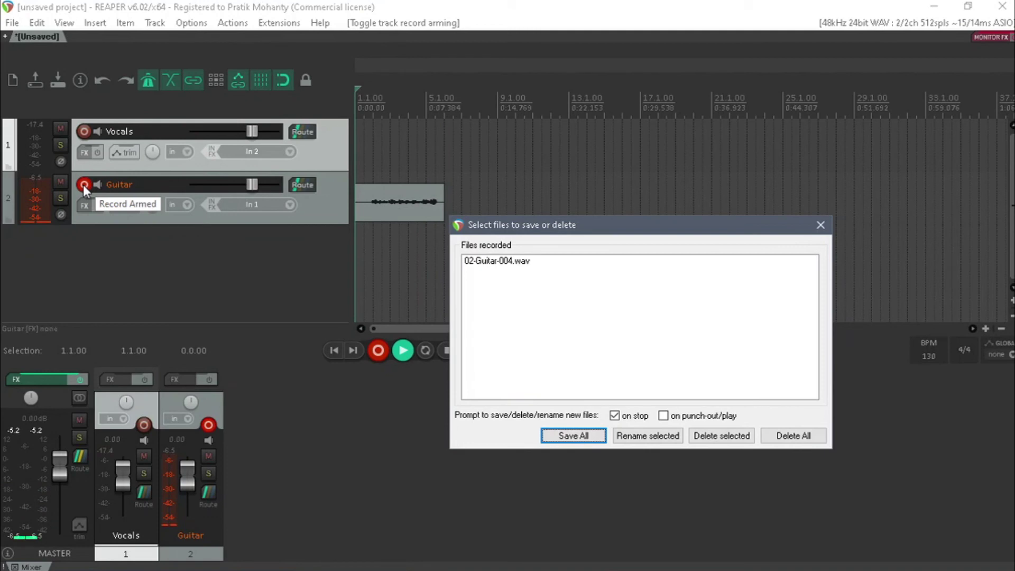
left_click(567, 433)
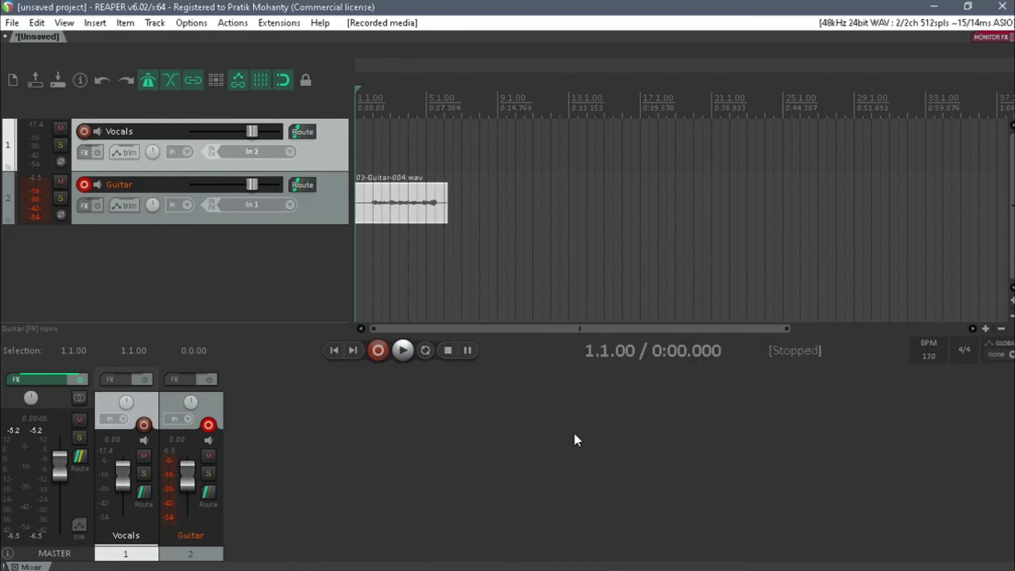
Trim about one bar off the start of the guitar clip, move it to the project start and play it back.
key("space")
mouse_move(358, 212)
left_mouse_down()
mouse_move(389, 208)
mouse_move(369, 214)
left_mouse_up()
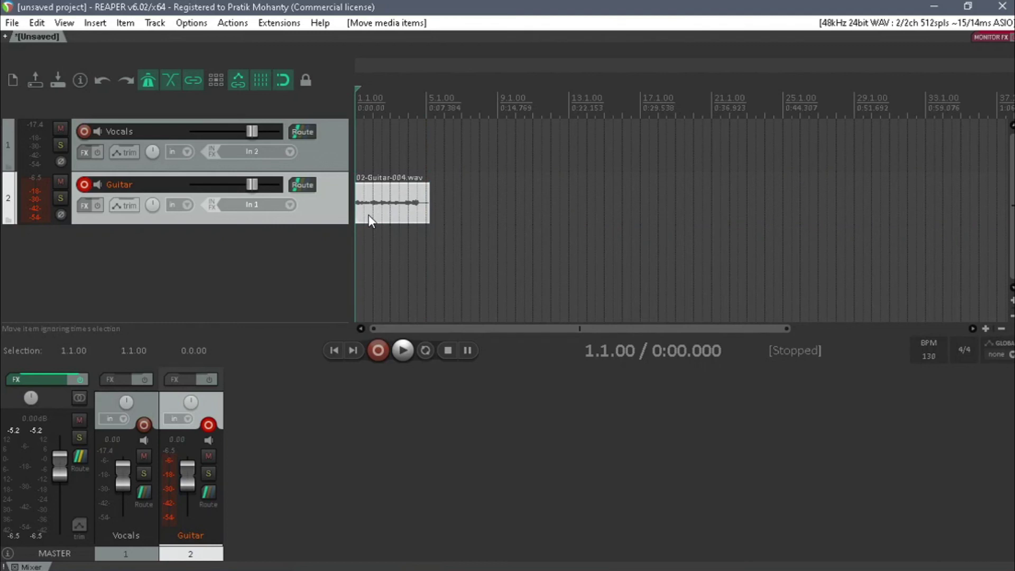
key("space")
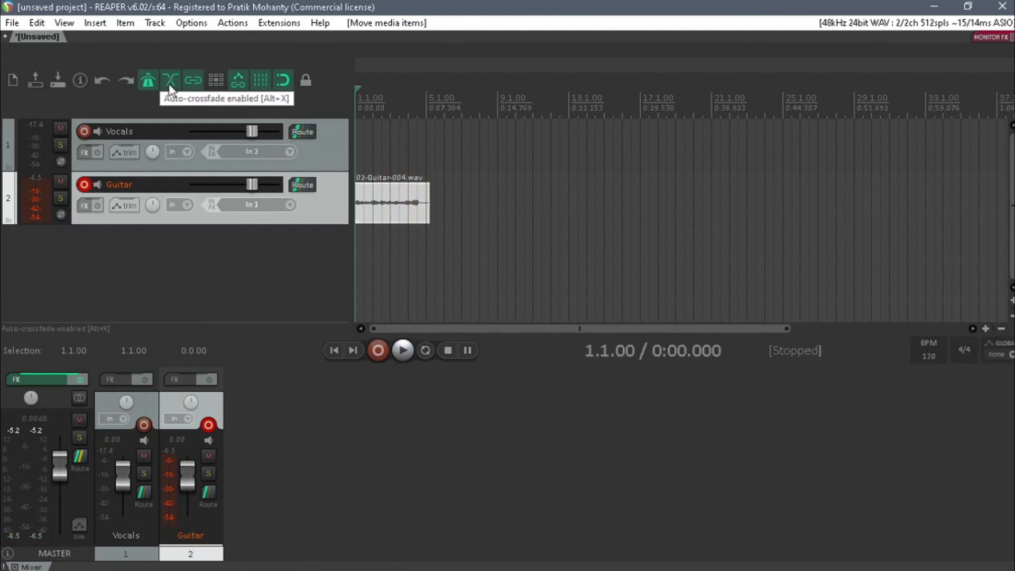
Save the project as My first song in Reaper Projects, creating a project subdirectory and moving all media into it.
left_click(18, 22)
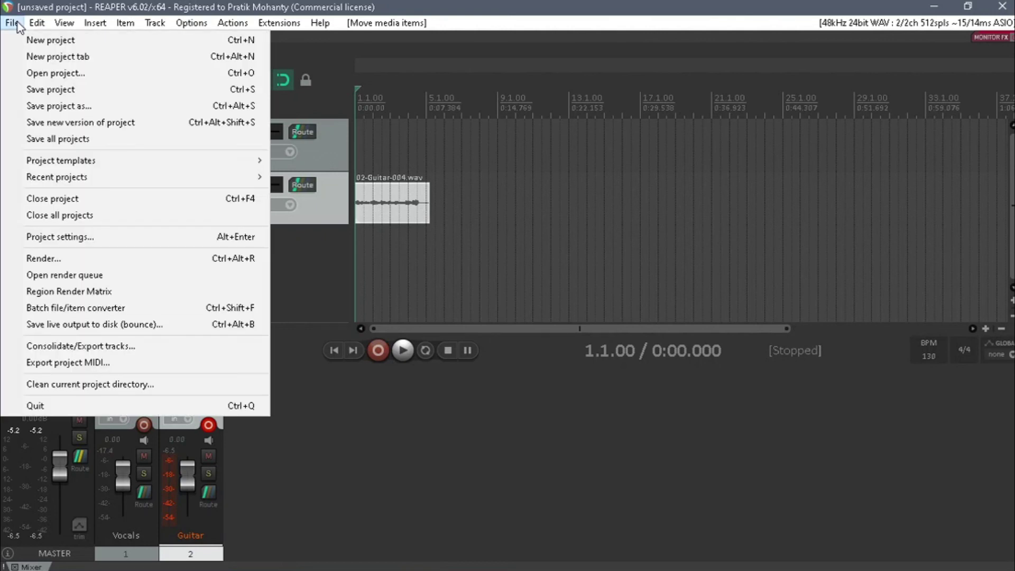
left_click(51, 88)
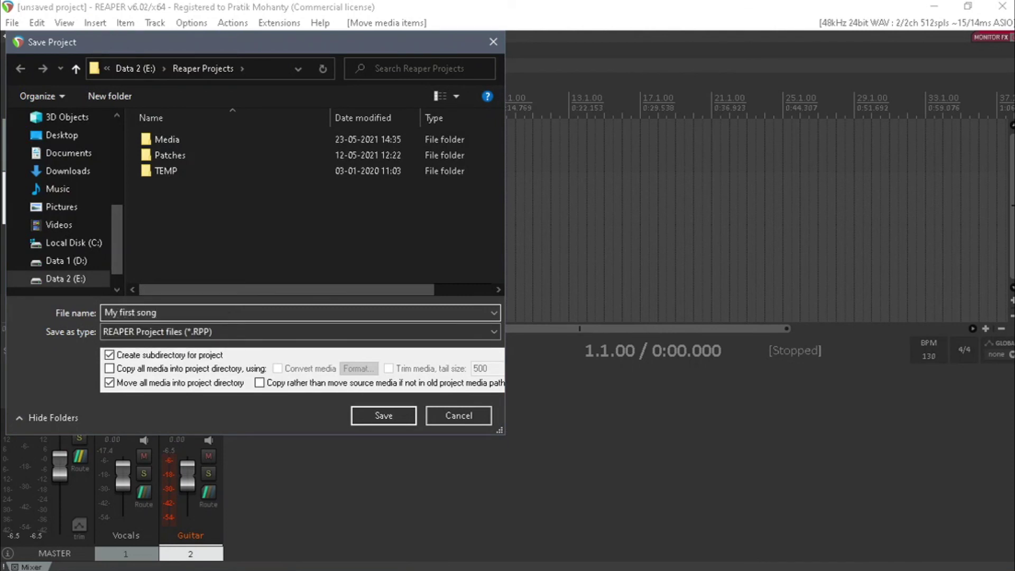
left_click(412, 415)
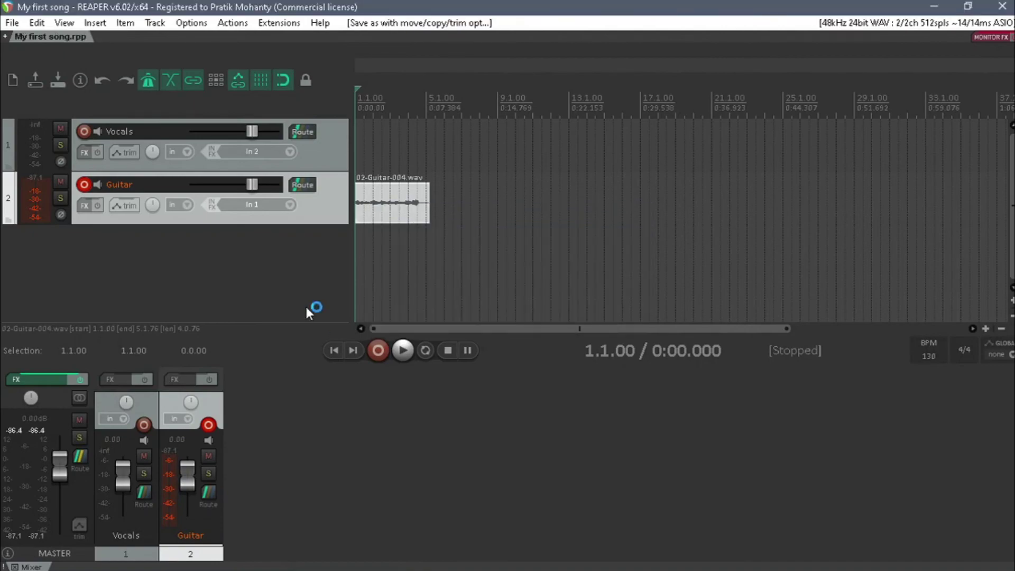